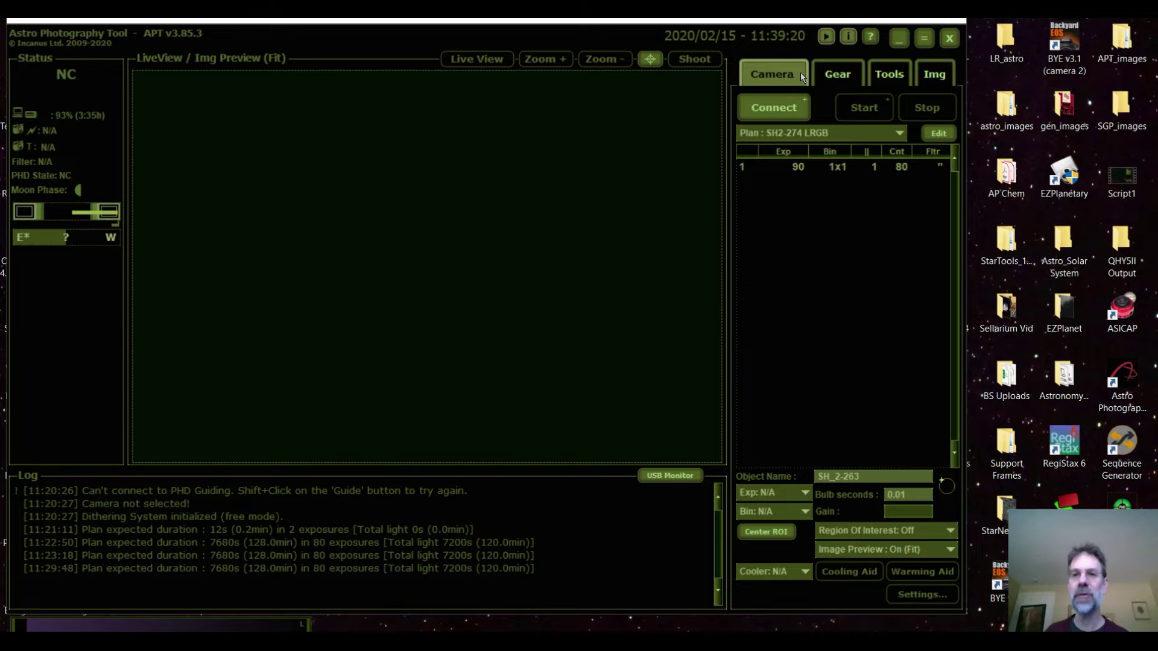
Add a second exposure row to the SH2-274 LRGB plan with exposure 0 and count 1.
left_click(931, 134)
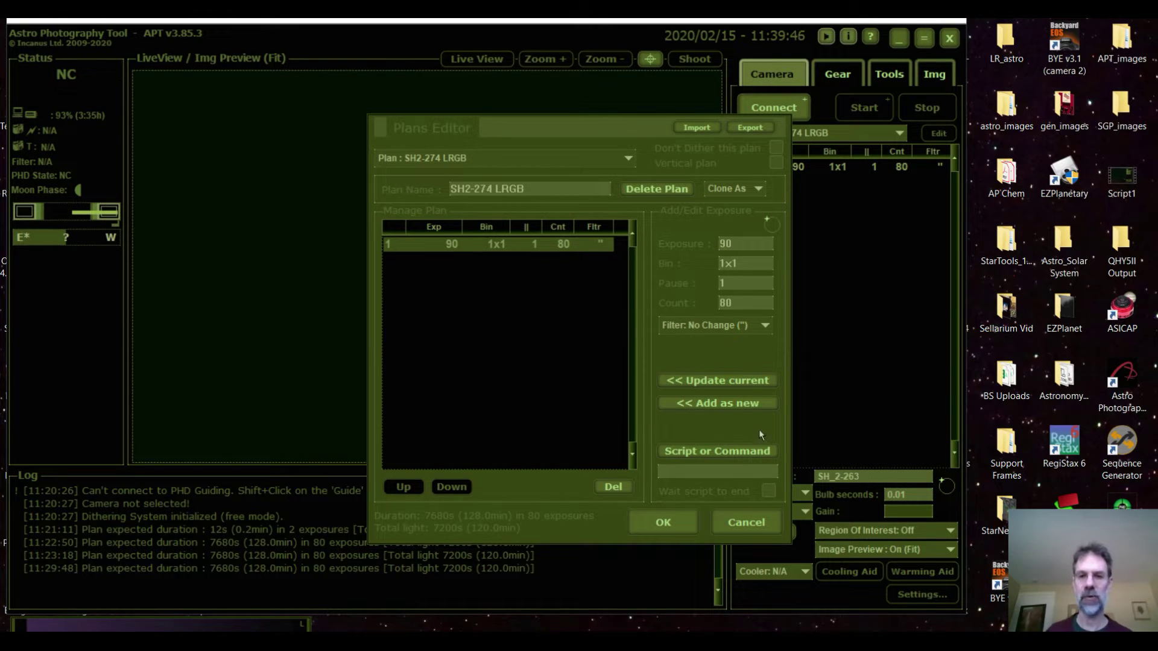
left_click(719, 401)
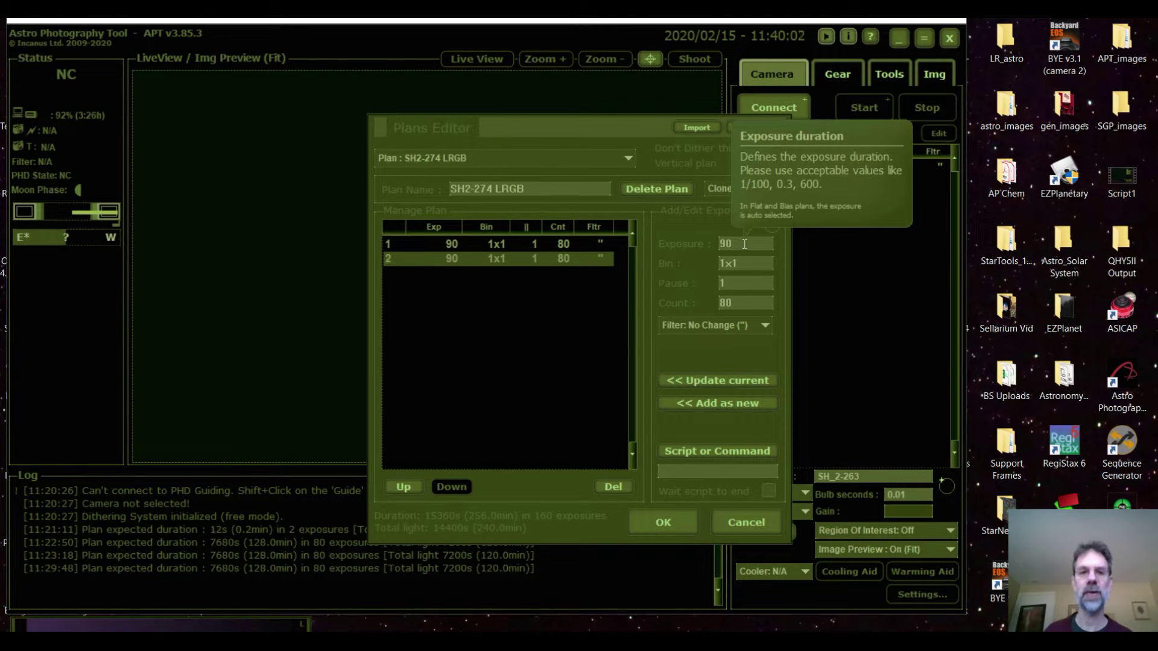
left_click_drag(744, 244, 707, 244)
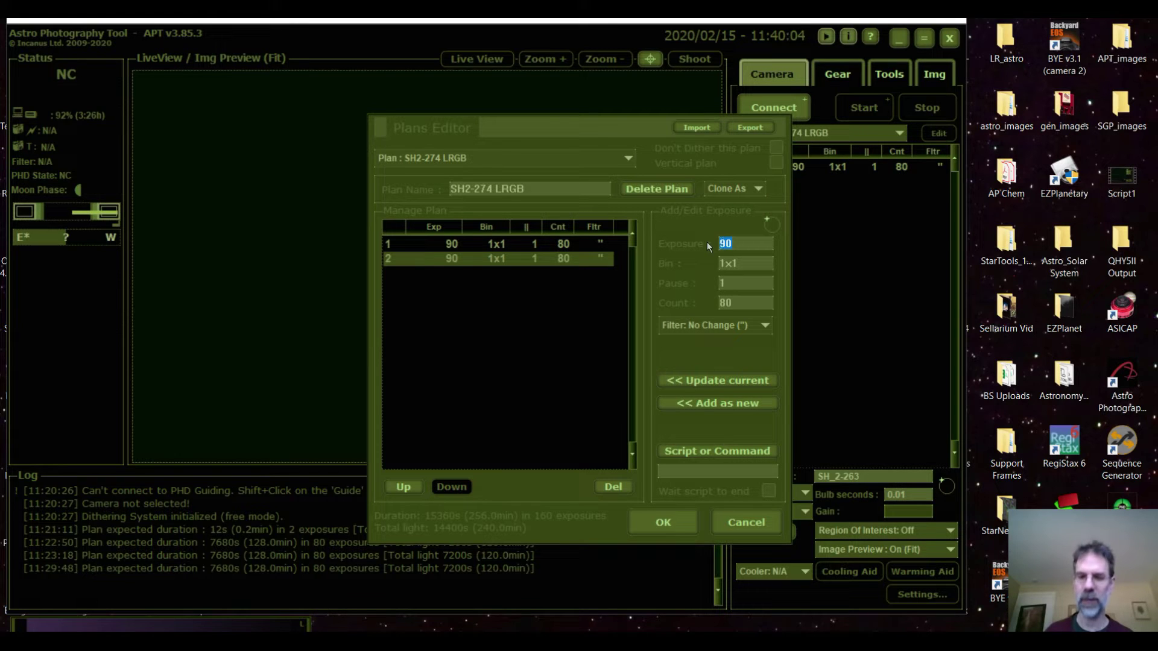
type("1")
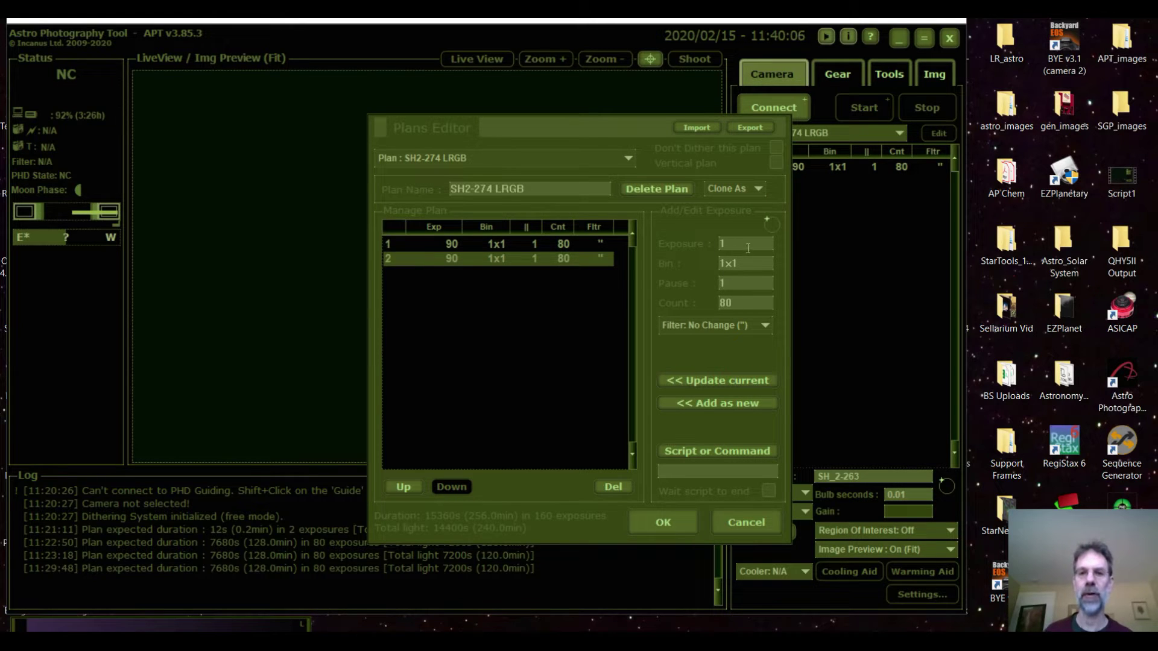
double_click(747, 248)
type("0")
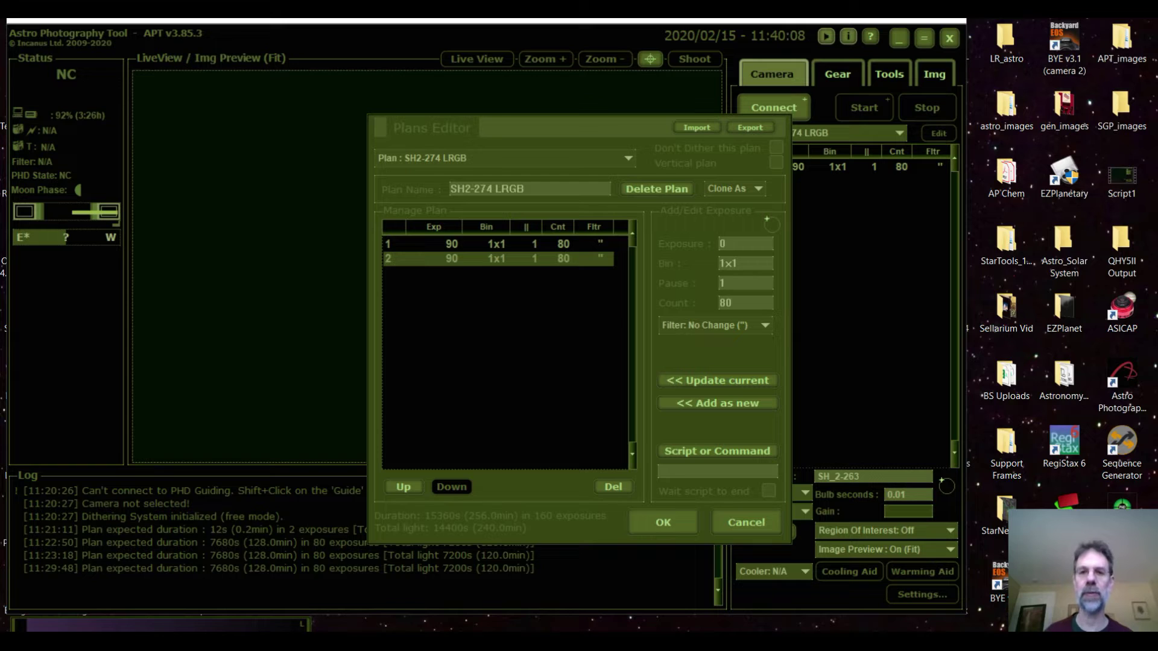
left_click_drag(752, 306, 650, 308)
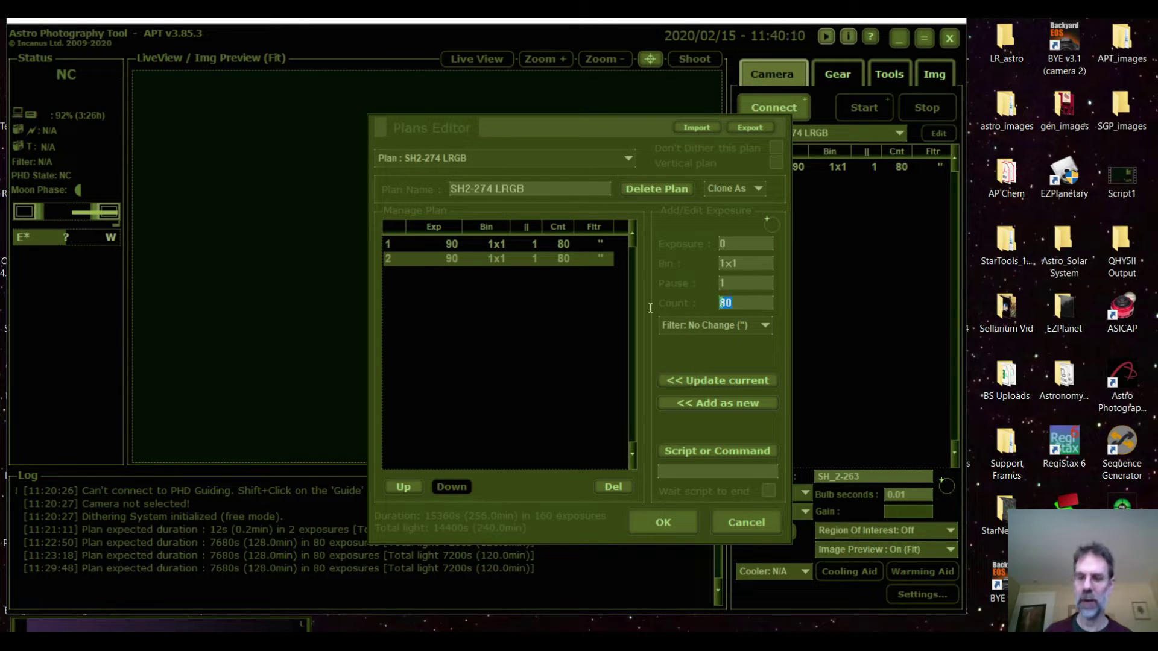
type("1")
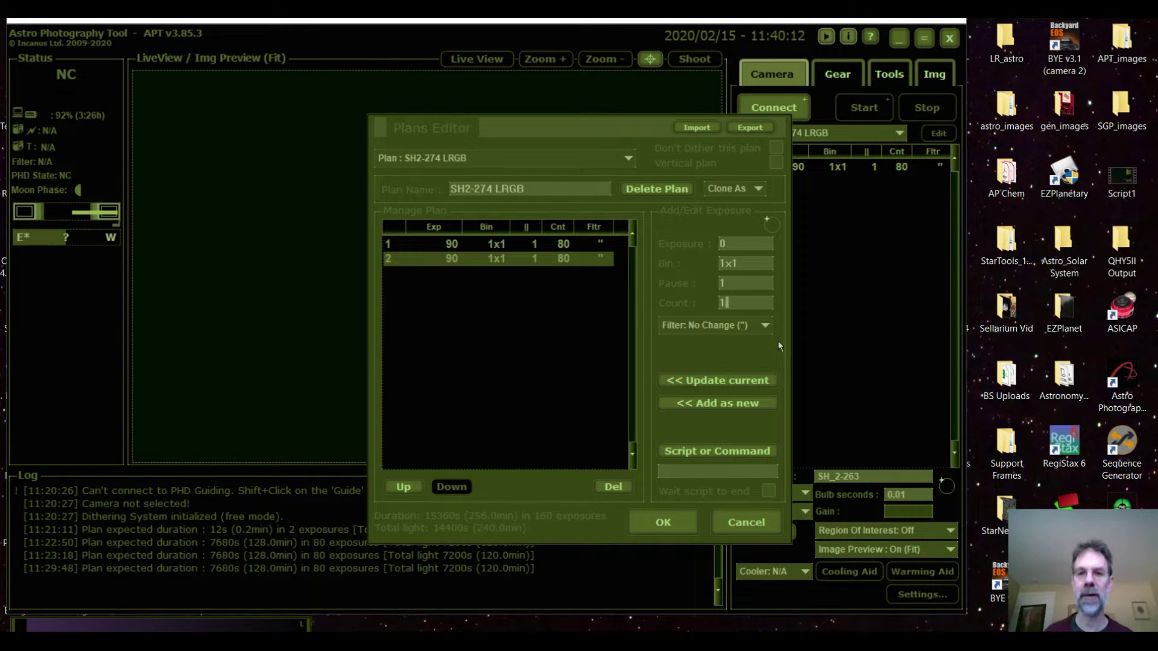
Set the row's script command to #GuideControl with Stop selected.
left_click(716, 451)
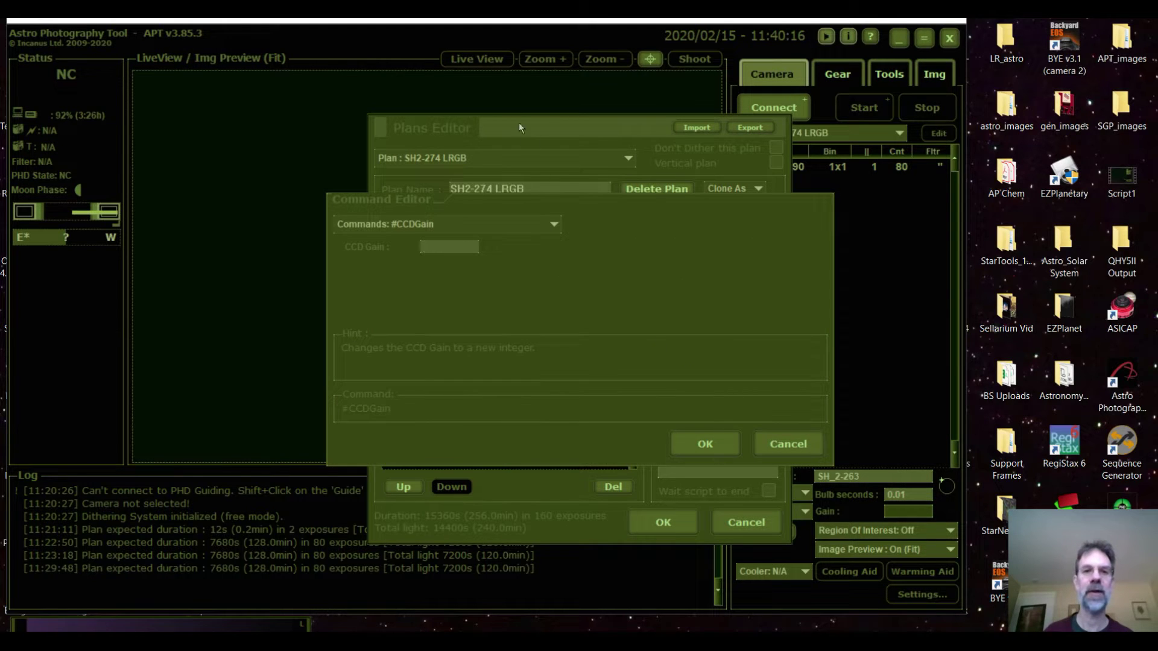
left_click(554, 226)
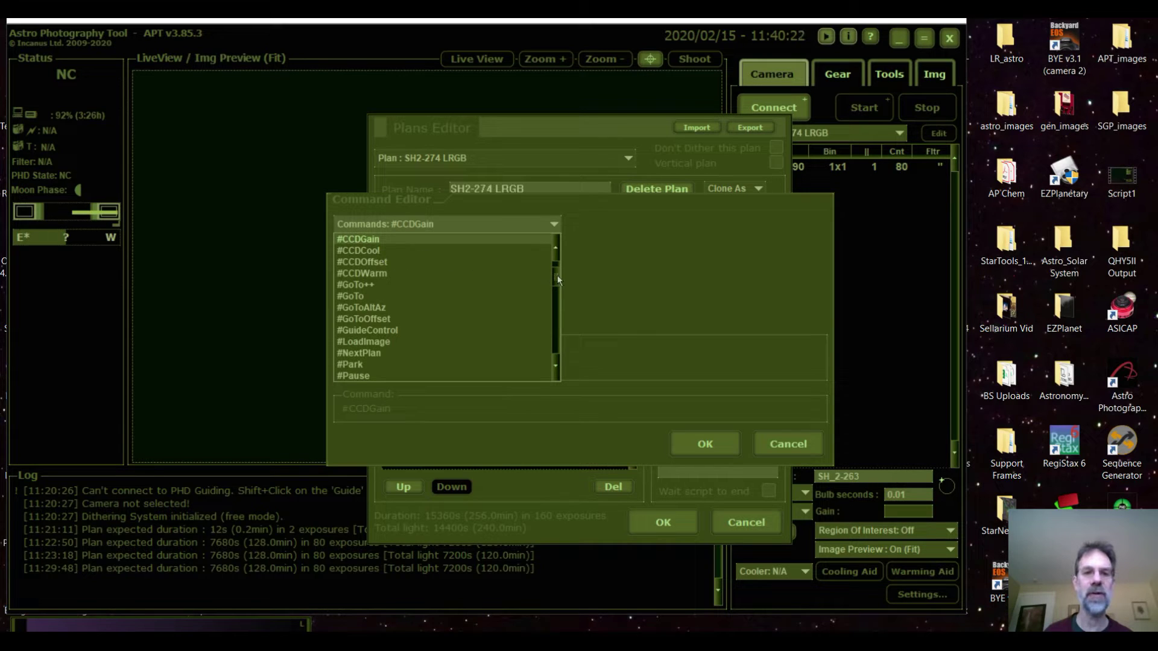
left_click_drag(558, 275, 559, 320)
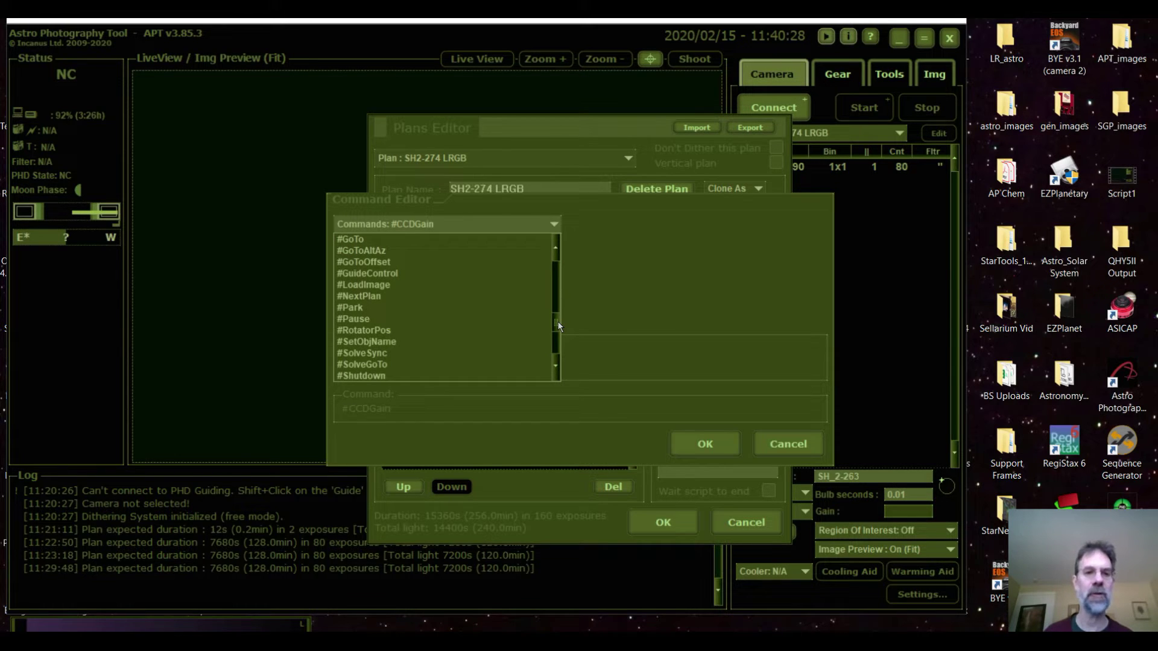
left_click_drag(559, 329, 558, 335)
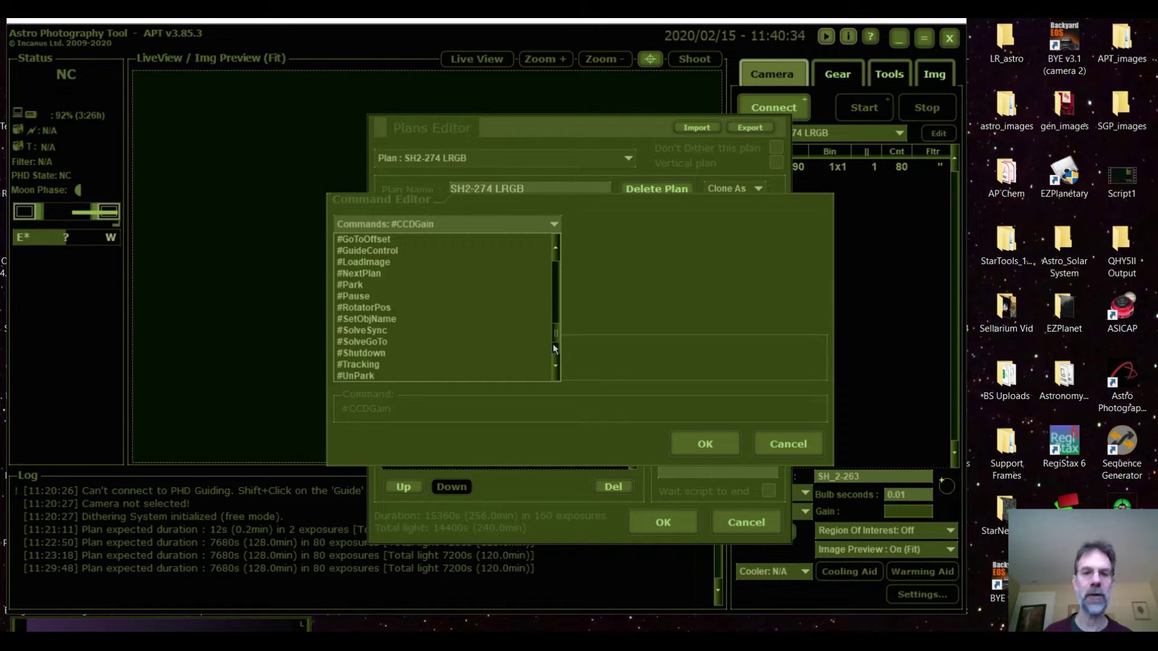
left_click_drag(553, 343, 562, 261)
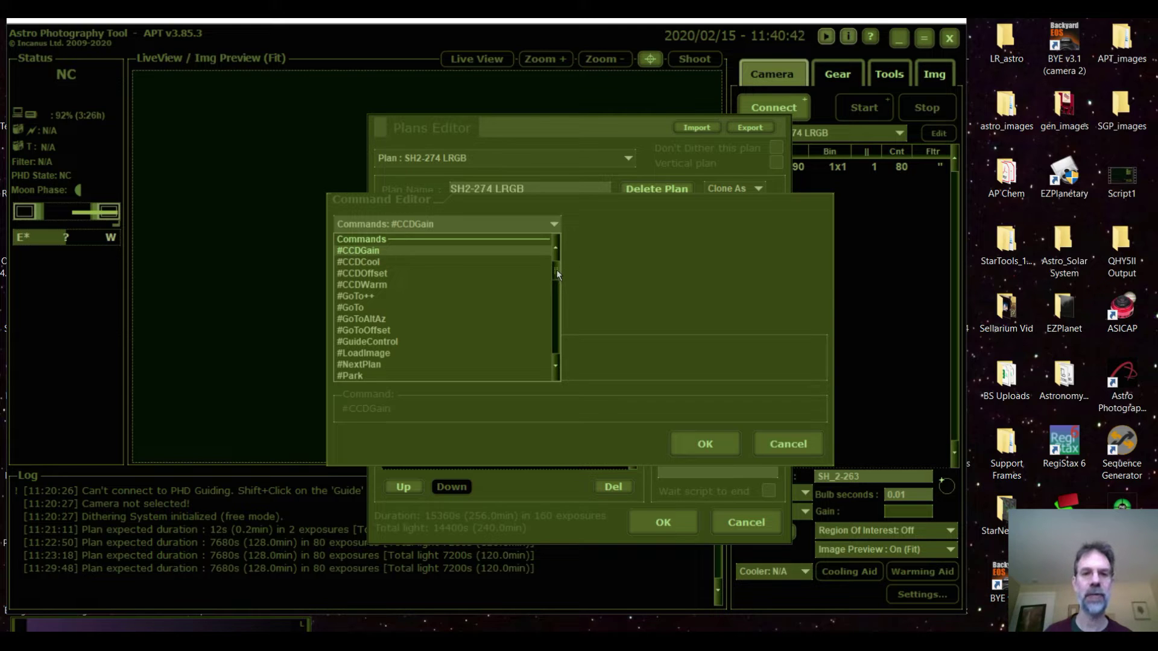
left_click_drag(556, 273, 570, 299)
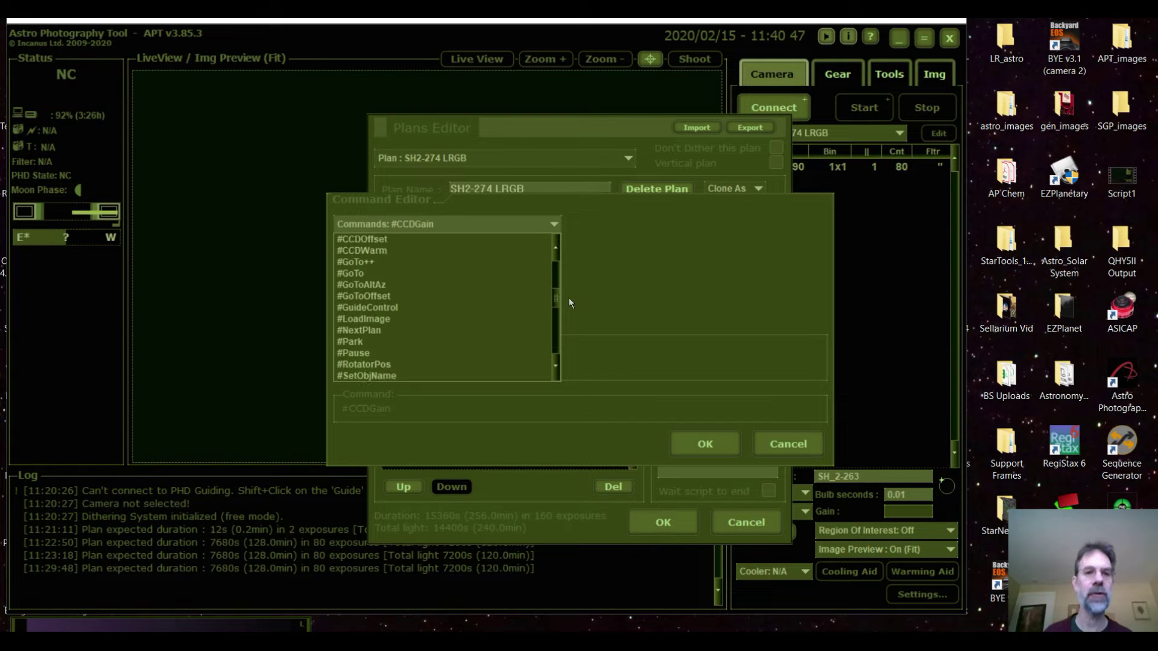
left_click(382, 307)
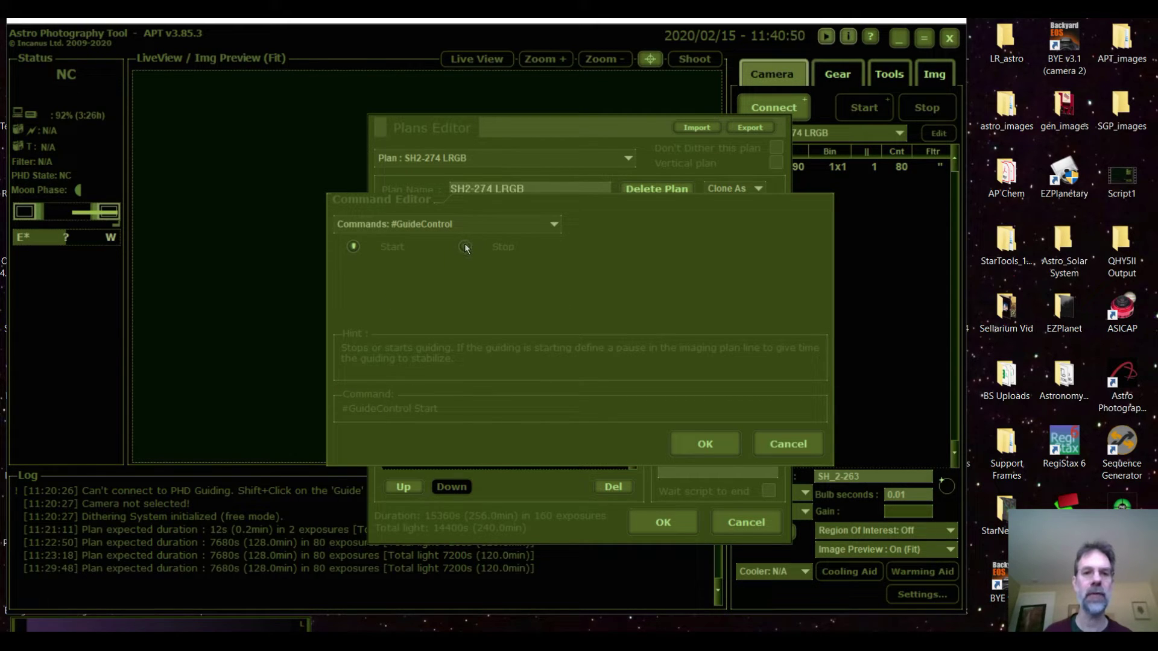
left_click(704, 444)
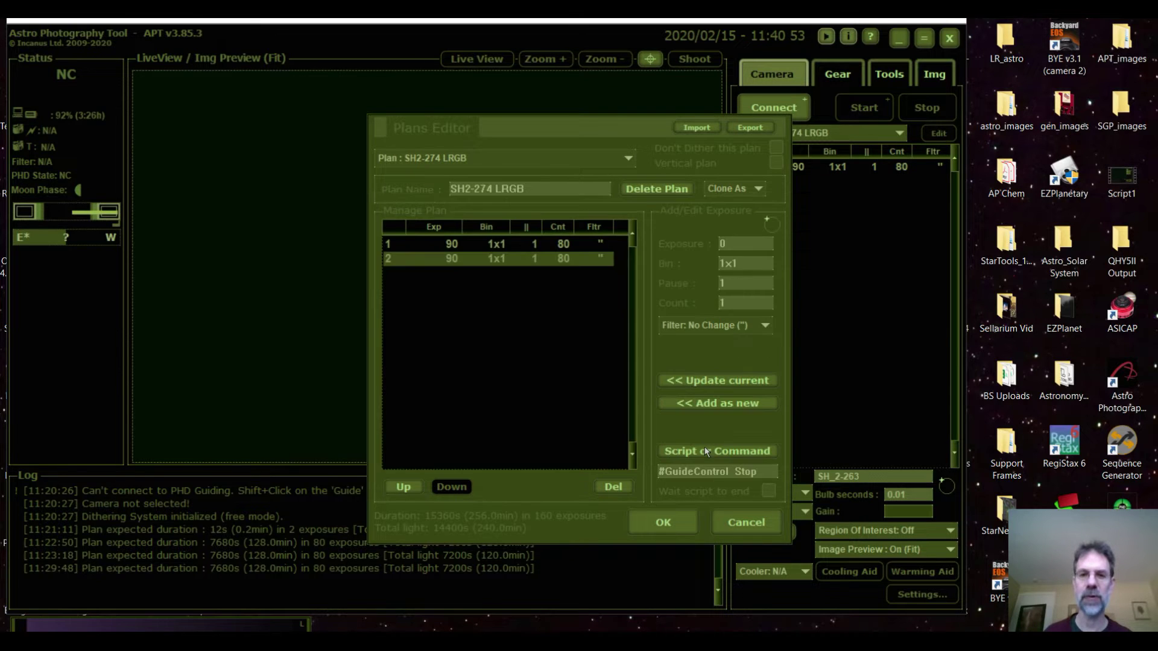
Apply row 2's settings, then add a third row with the #Park command.
left_click(743, 382)
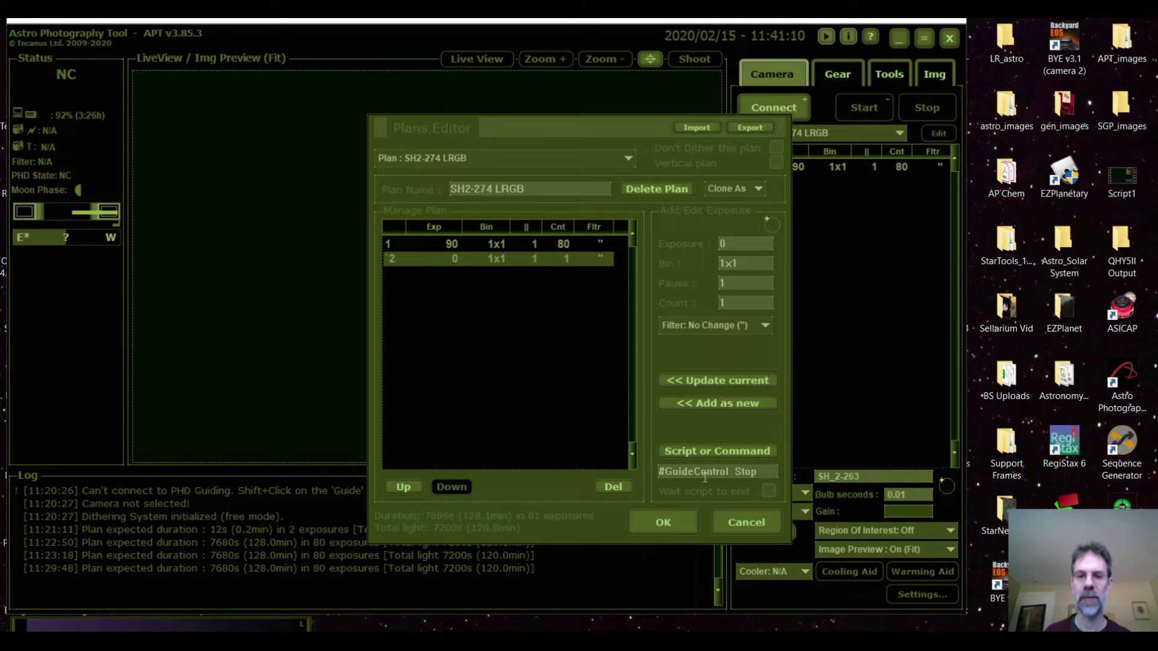
left_click(720, 403)
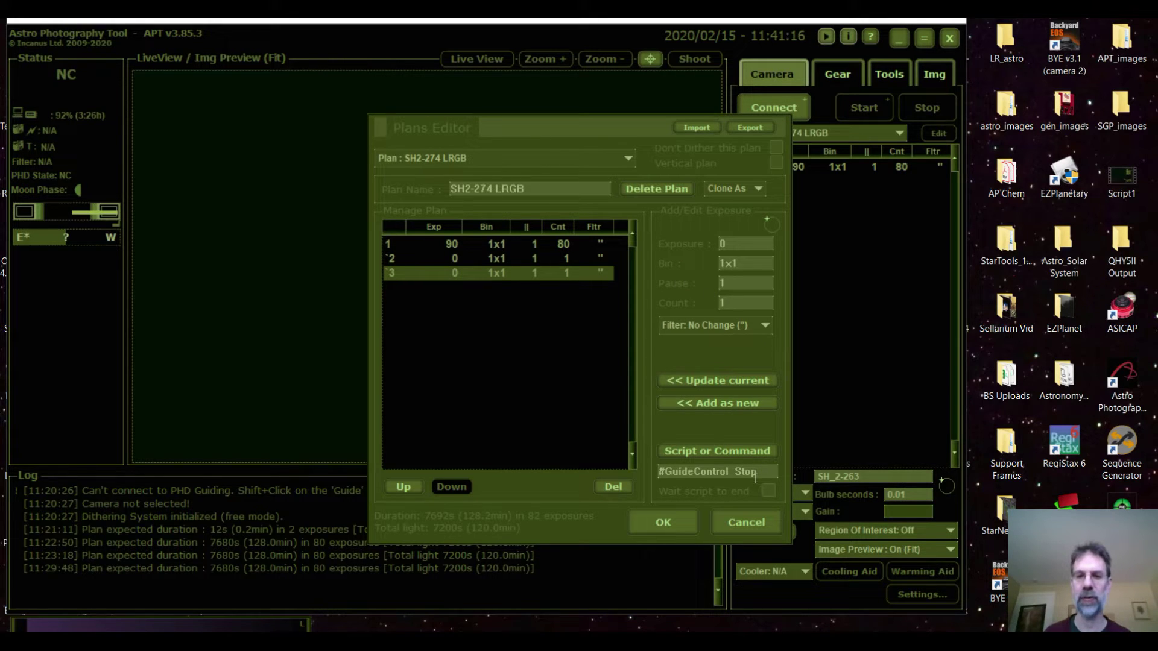
left_click(739, 451)
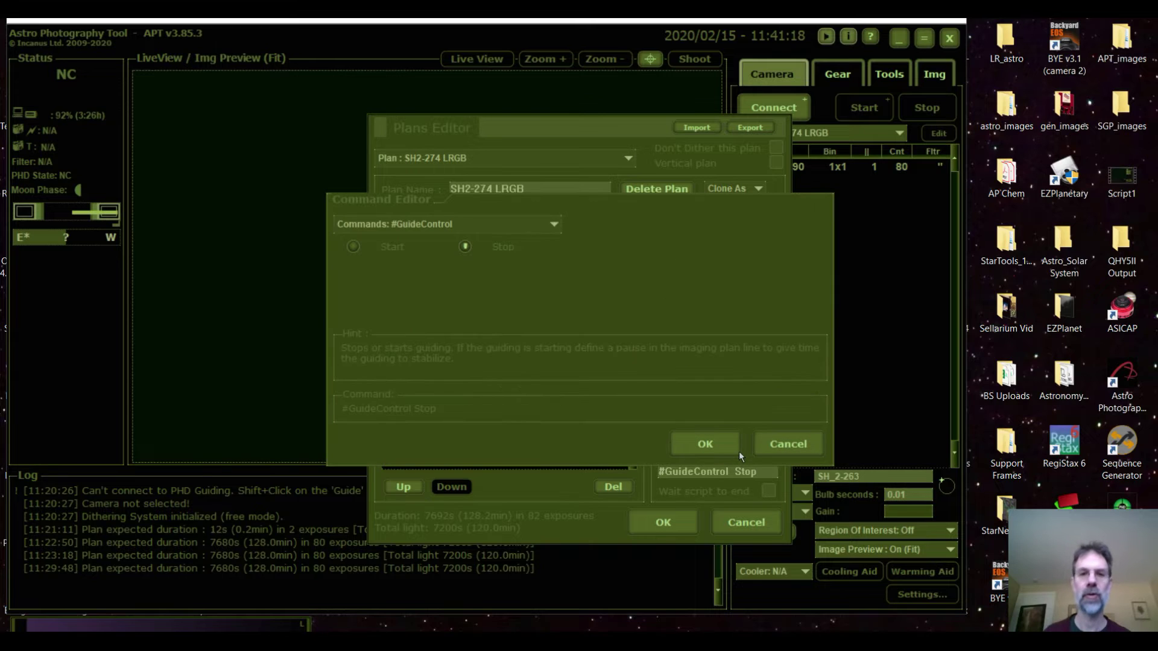
left_click(498, 223)
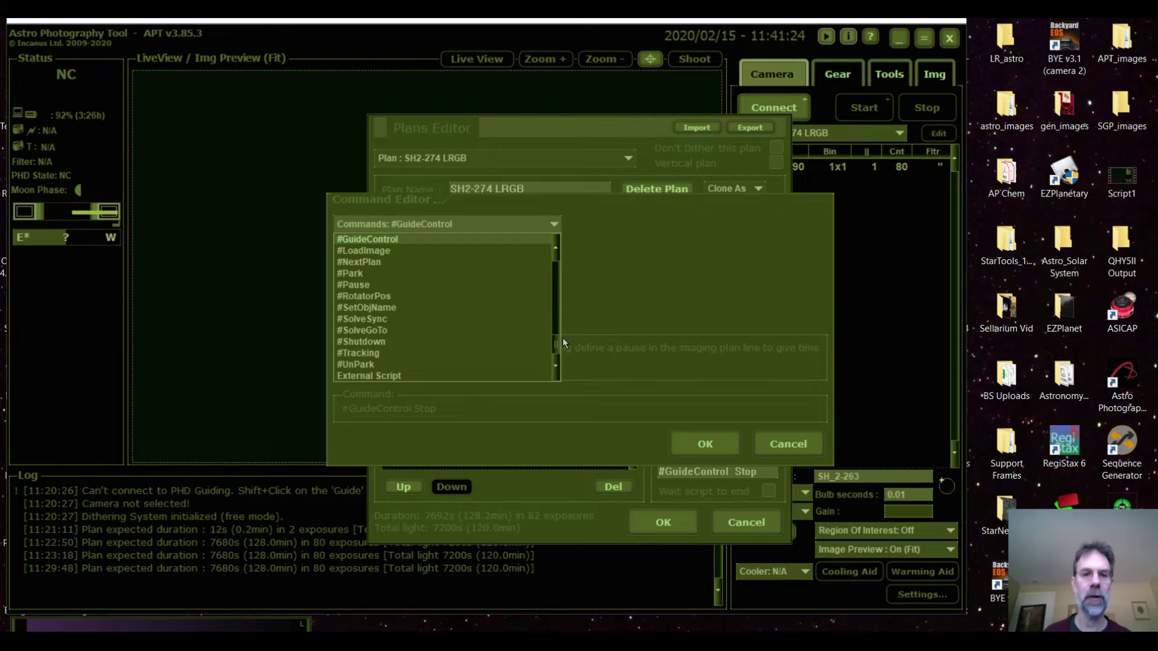
left_click_drag(555, 339, 559, 315)
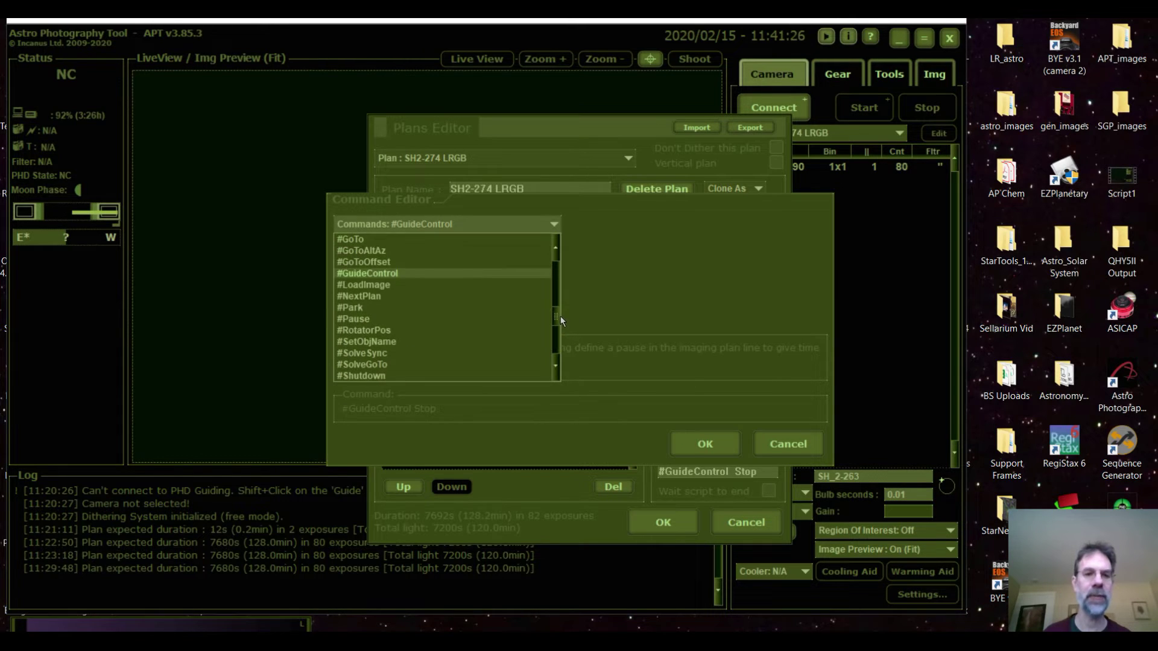
left_click(352, 307)
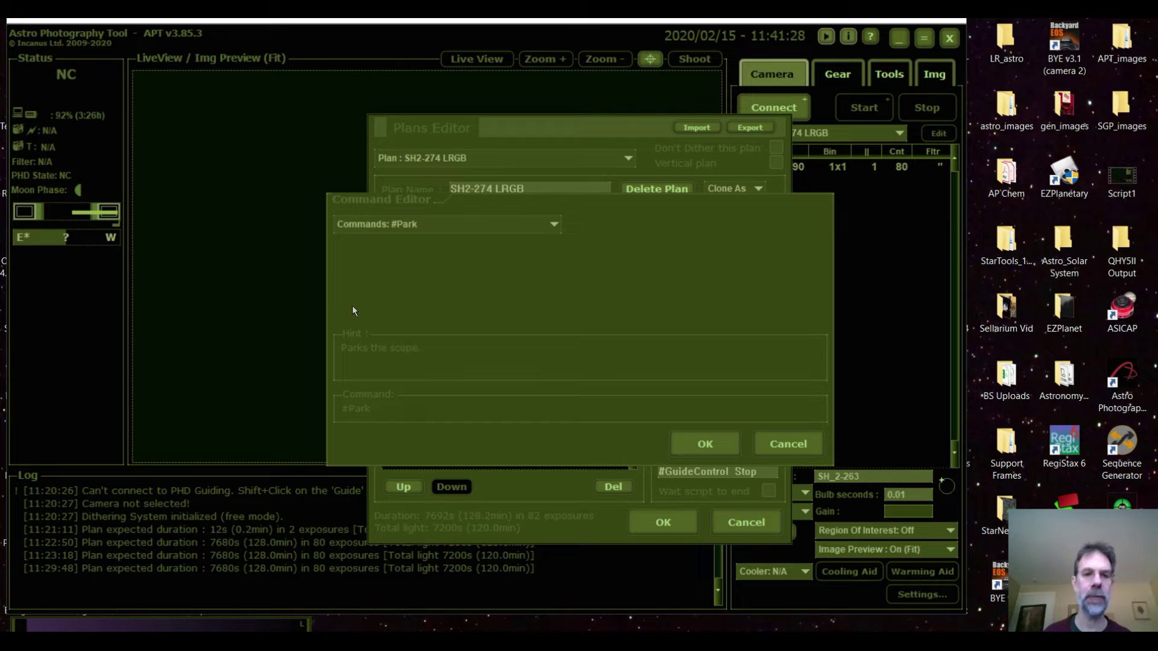
left_click(705, 443)
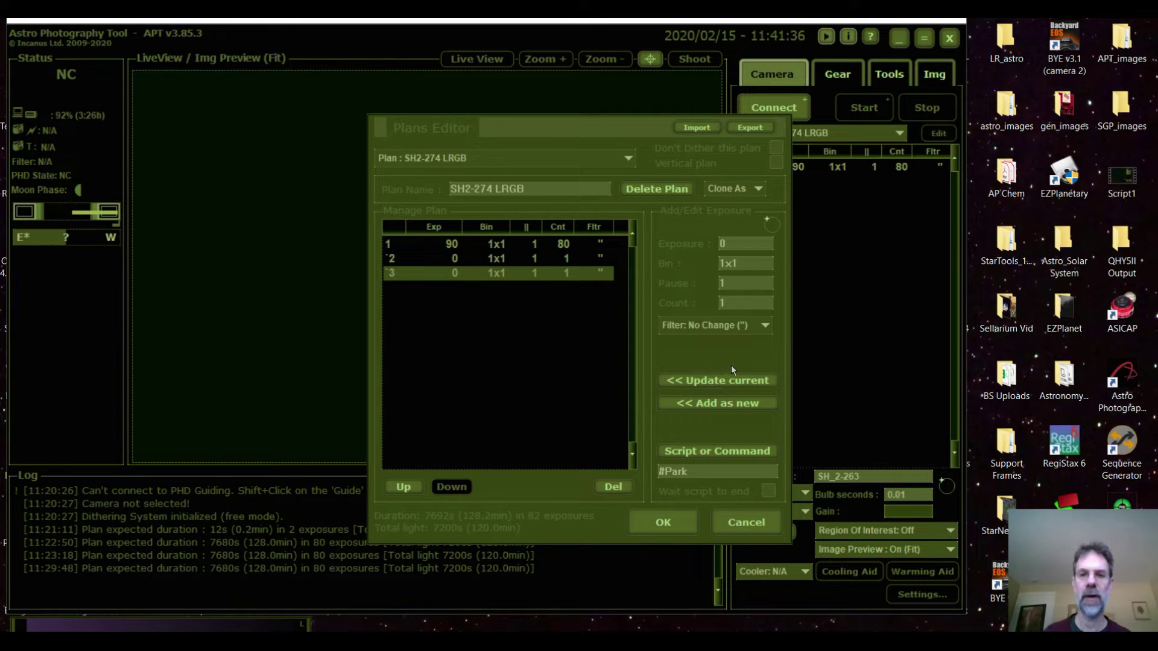
Add a fourth row whose command is #CCDWarm set to Auto.
left_click(719, 403)
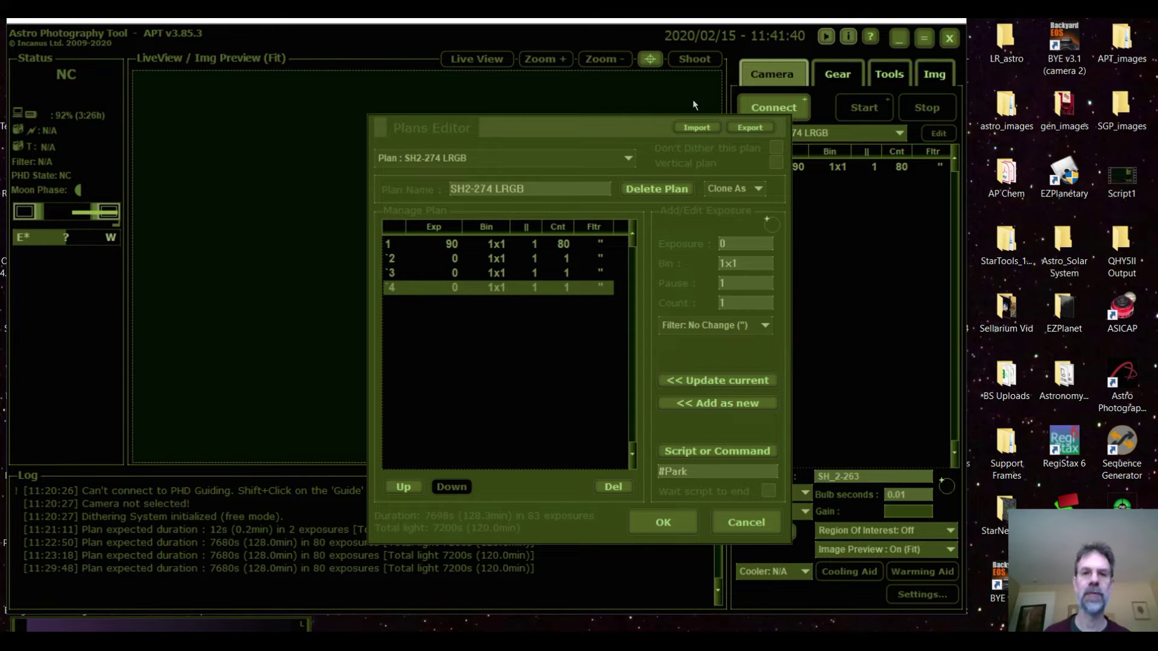
left_click(701, 452)
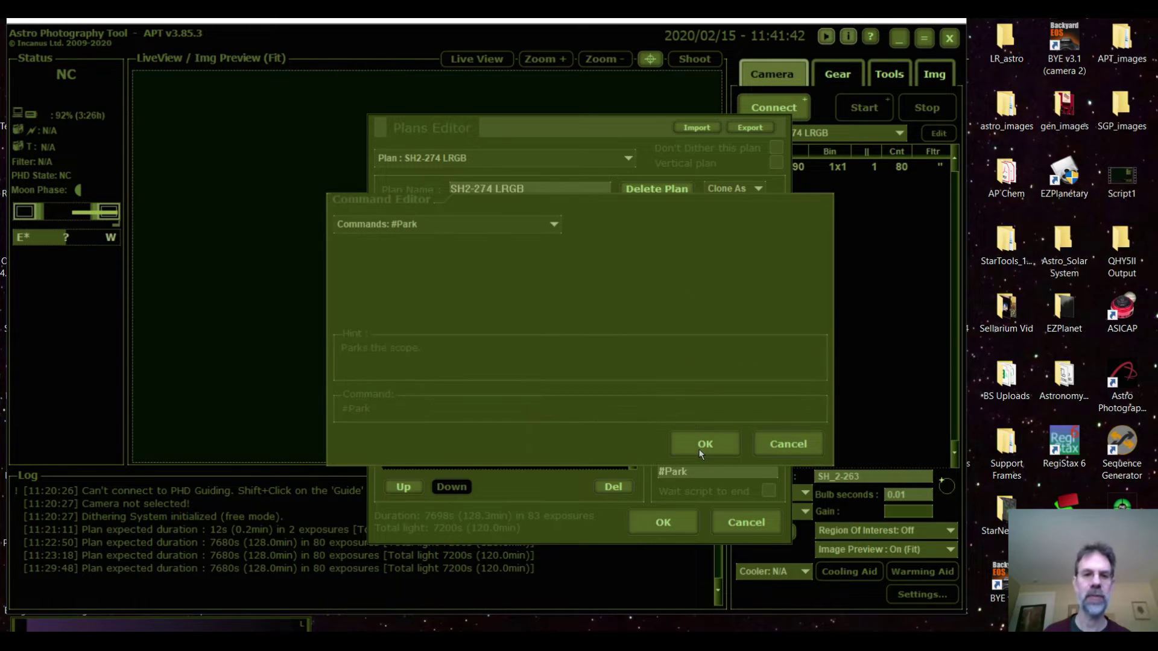
left_click(547, 222)
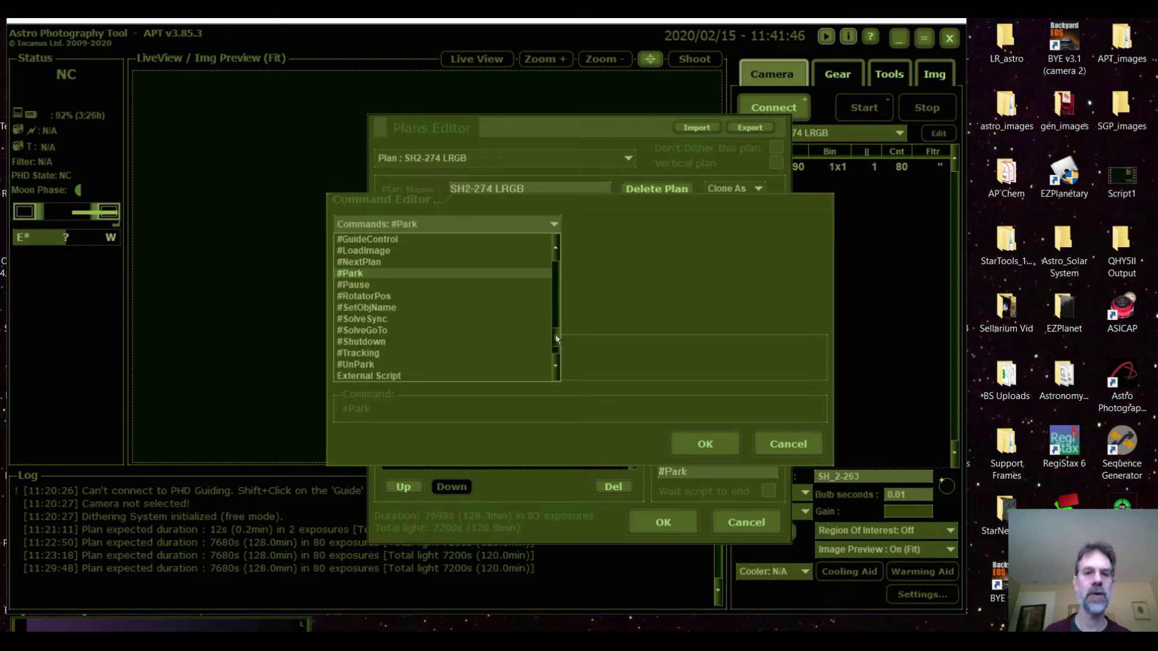
left_click_drag(558, 345, 563, 284)
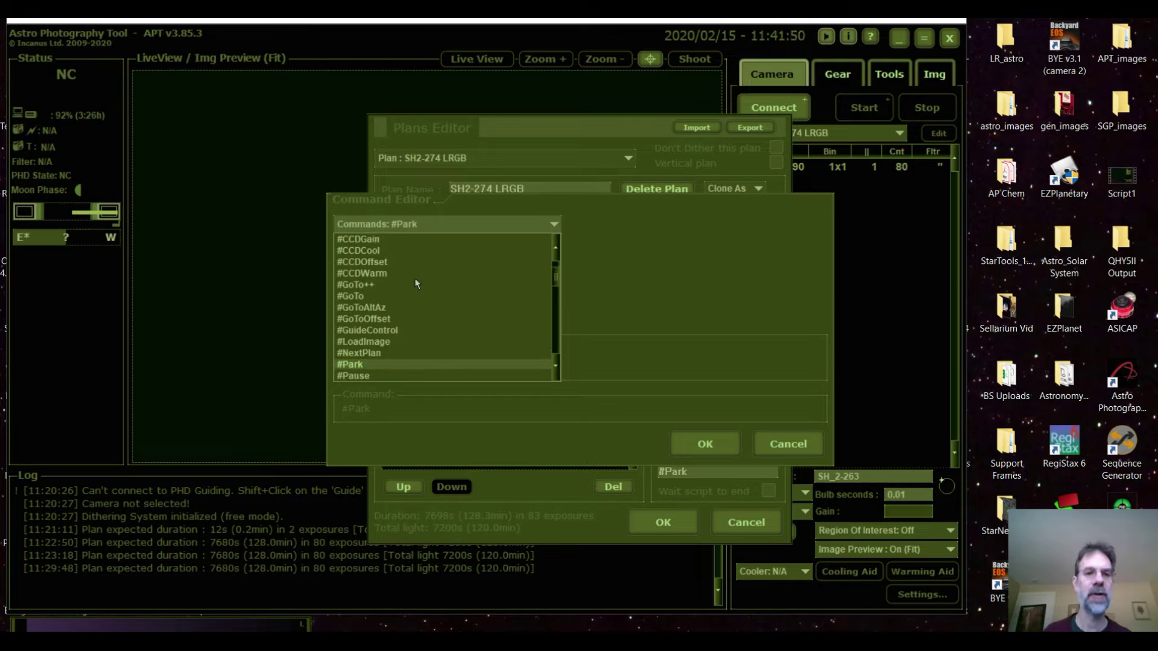
left_click(375, 273)
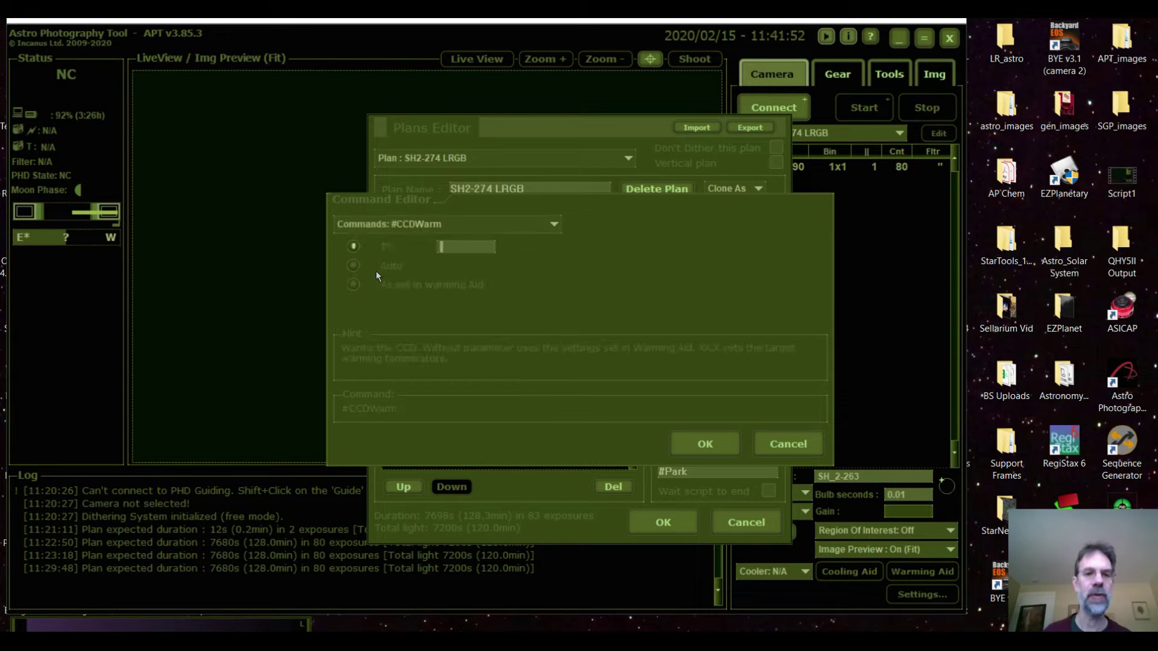
left_click(354, 263)
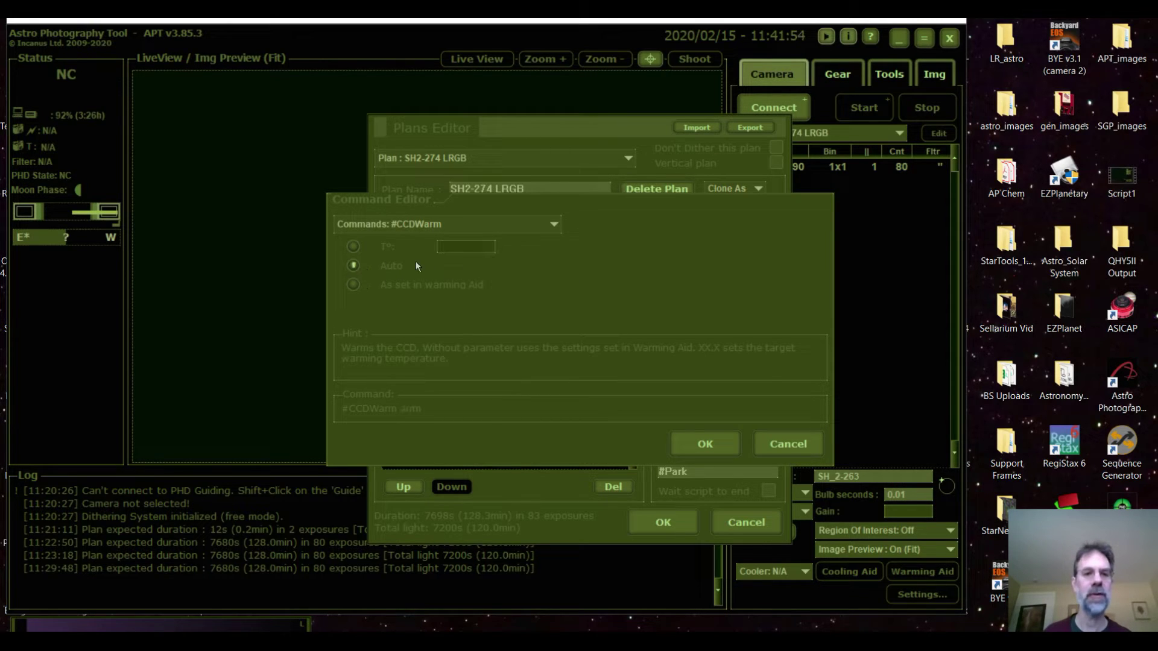
left_click(705, 444)
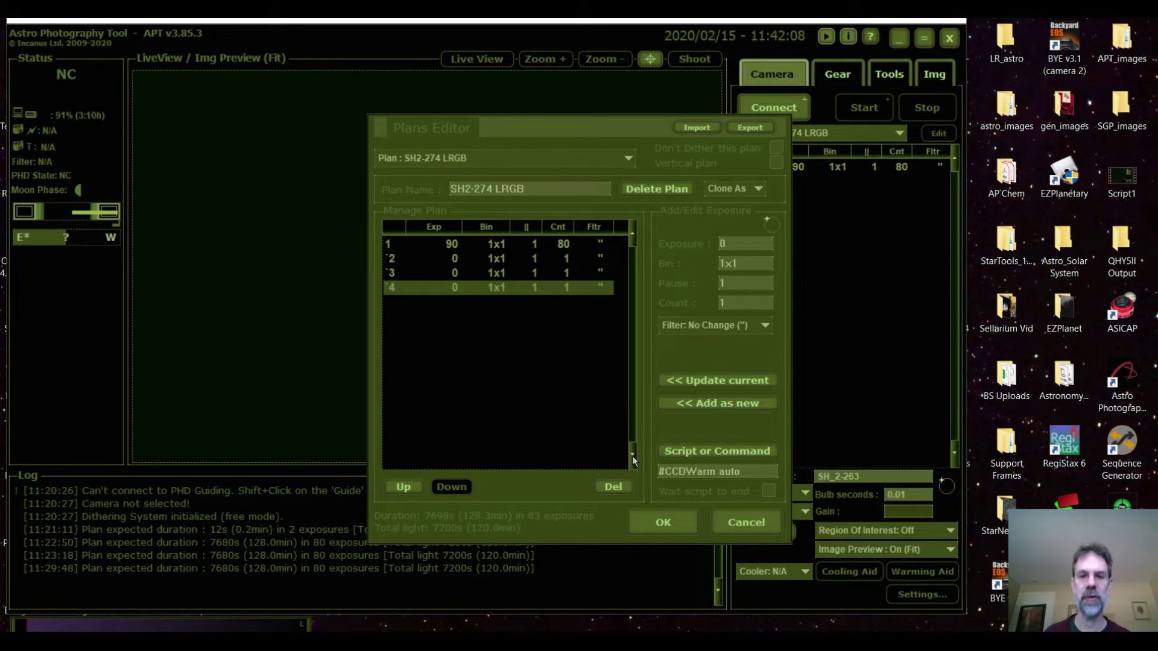
Check the scripts on rows 1–4, then confirm the plan with OK.
left_click(573, 247)
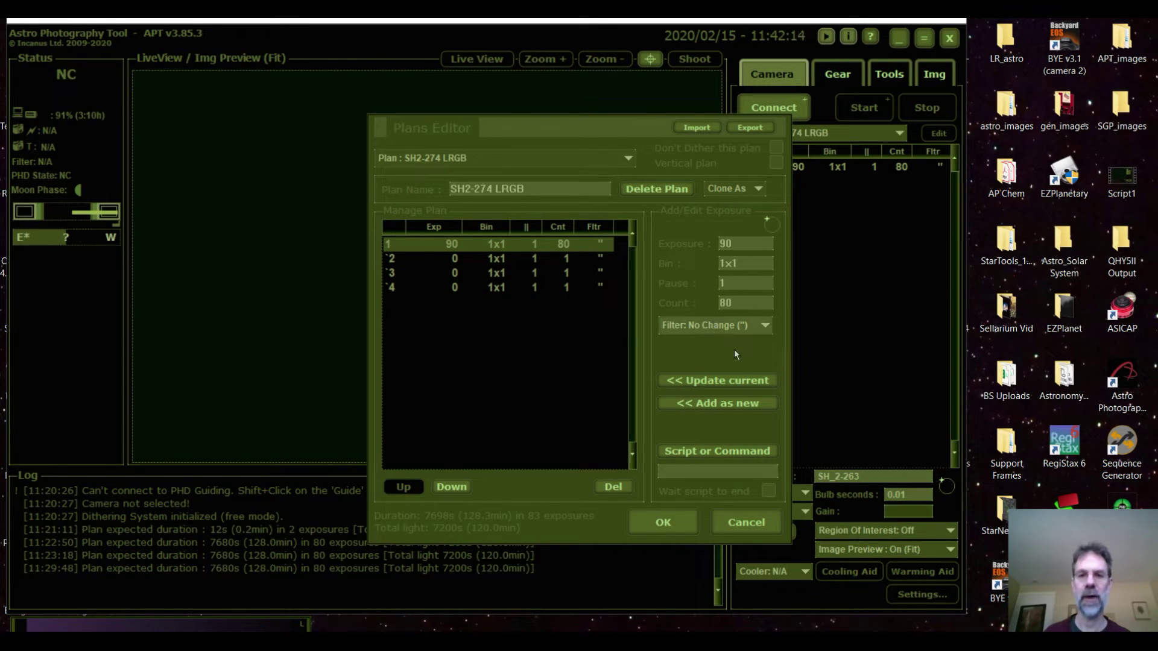
left_click(587, 256)
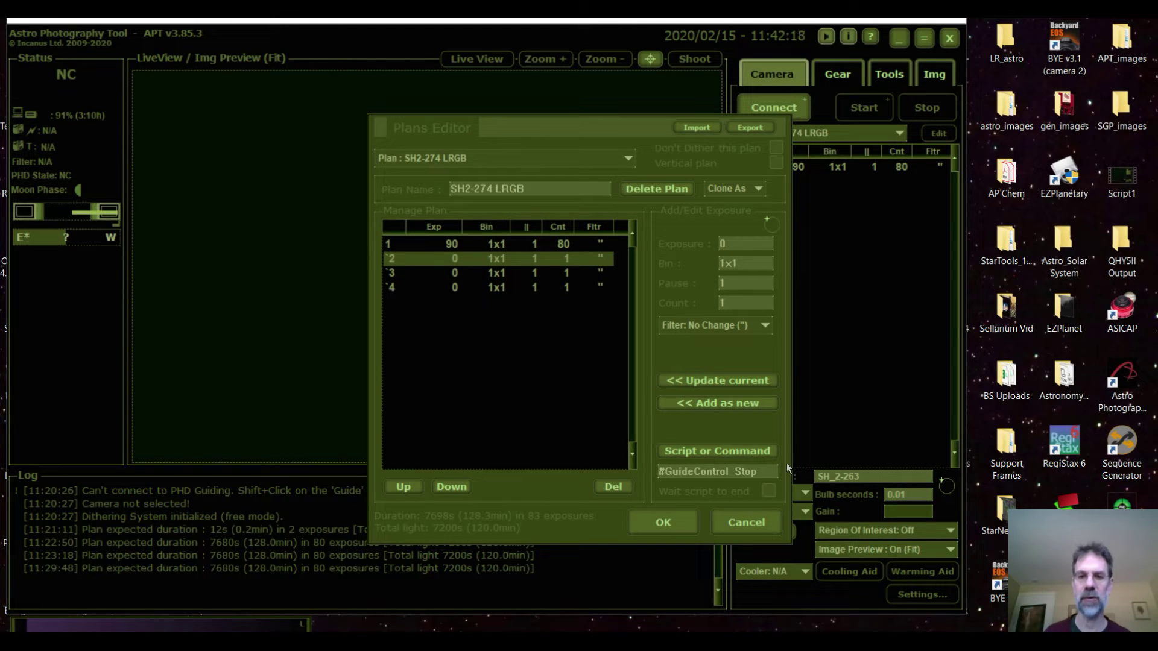
left_click(573, 275)
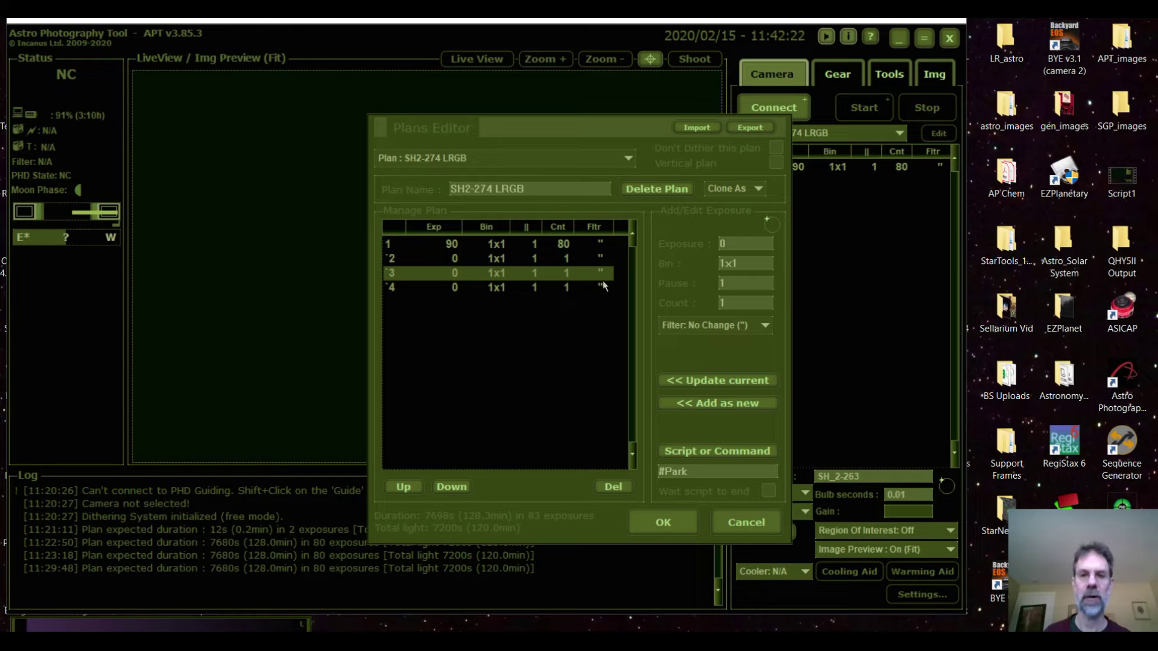
left_click(578, 290)
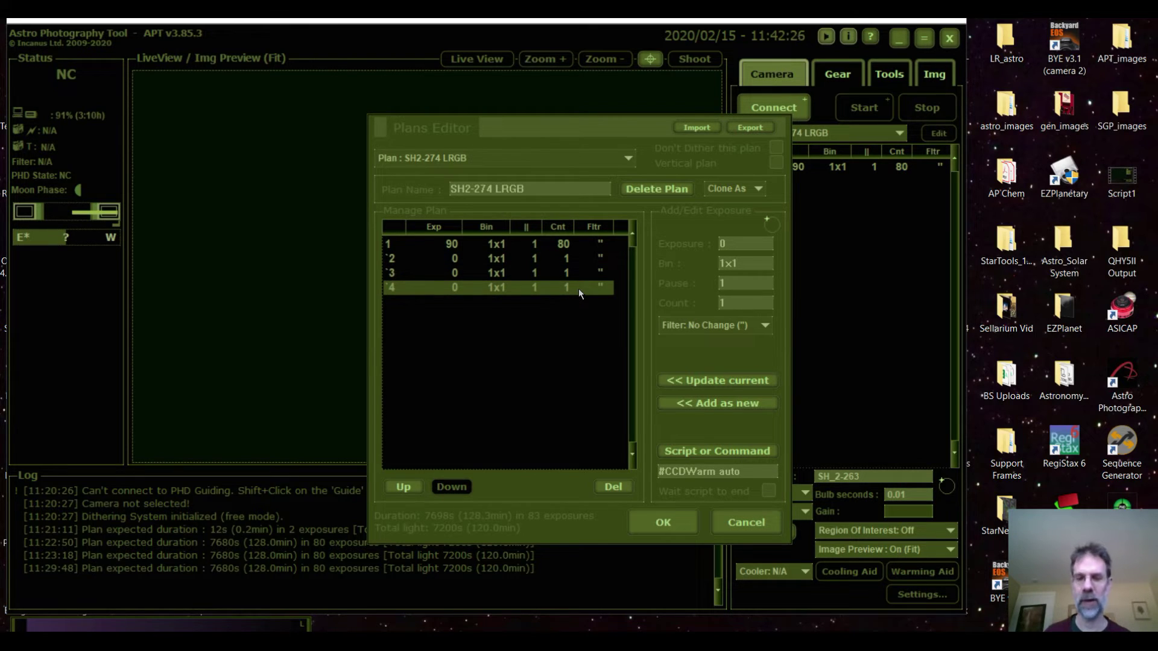
left_click(657, 522)
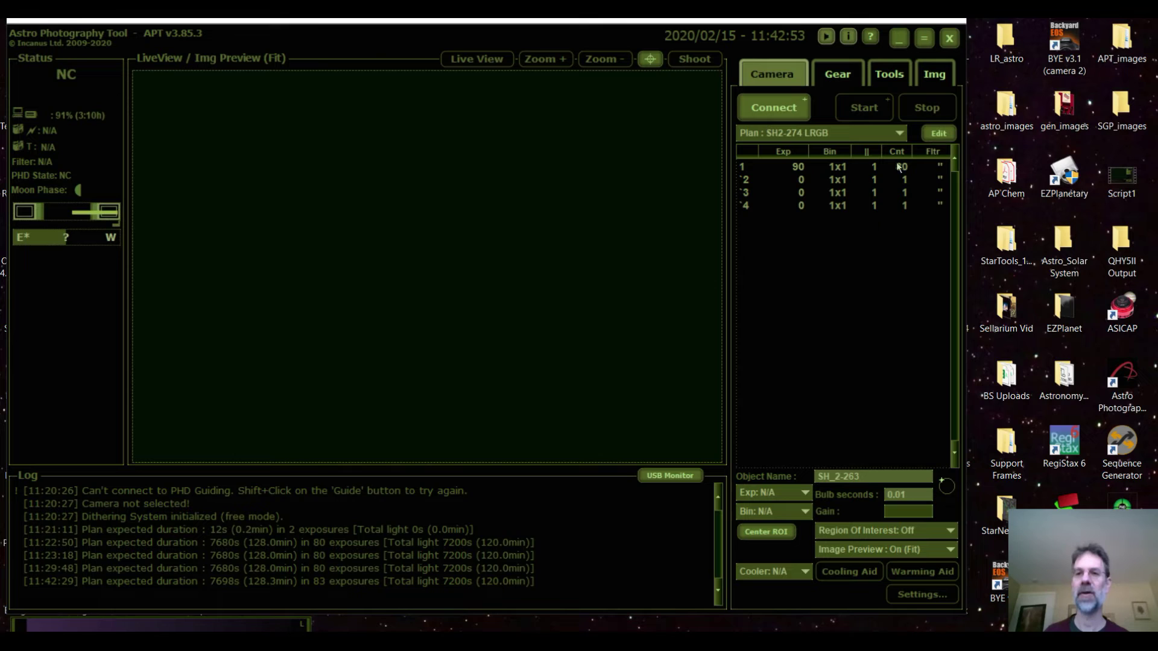
Reopen the plan editor and review the commands on rows 2, 3 and 4.
left_click(938, 133)
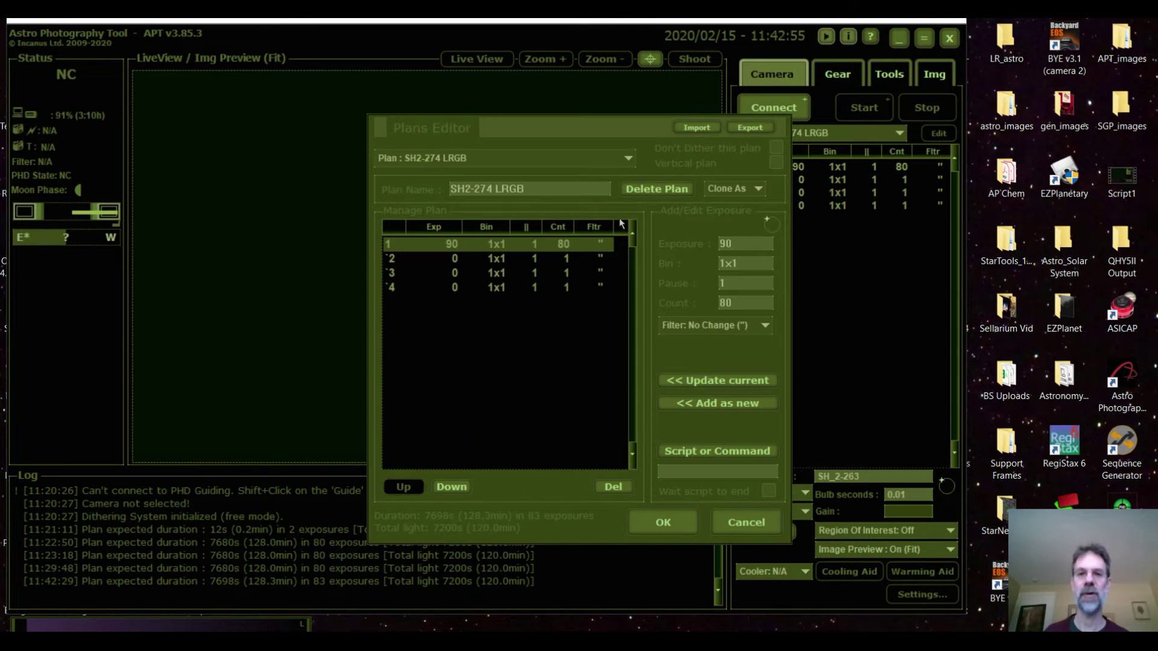
left_click(588, 259)
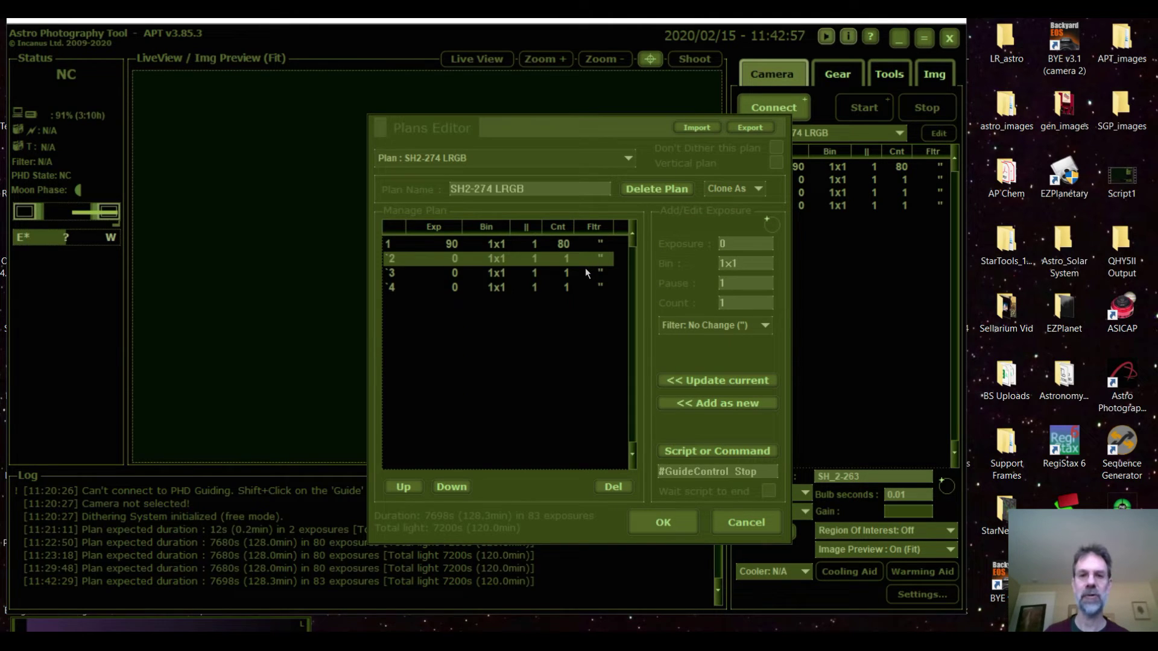
left_click(585, 273)
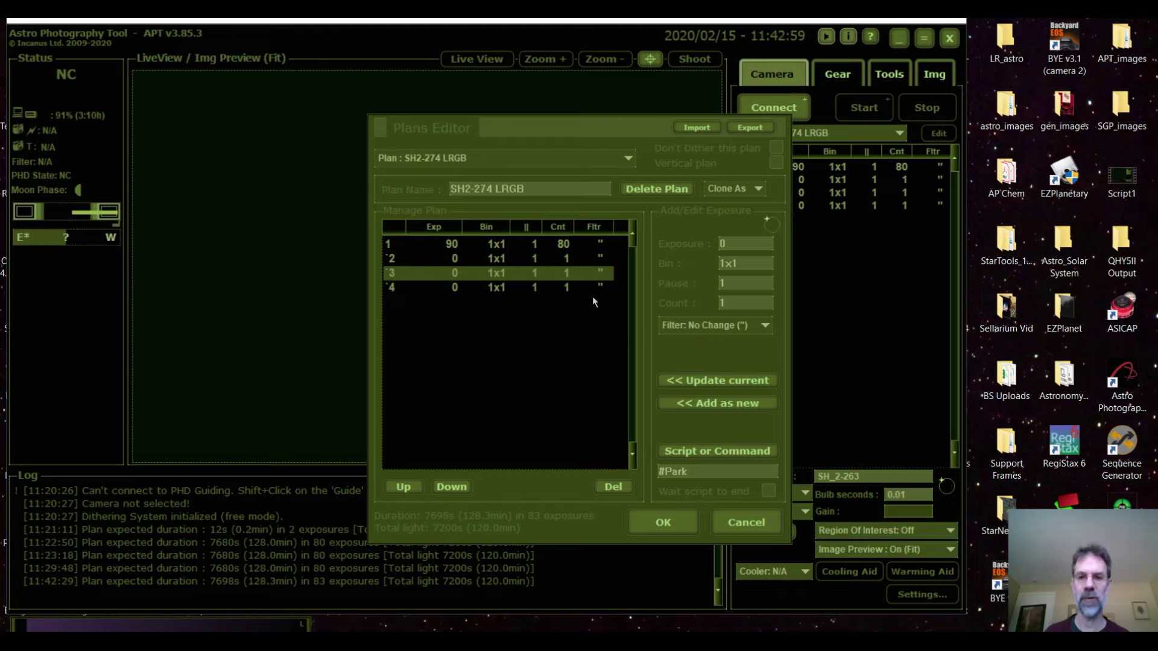
left_click(562, 290)
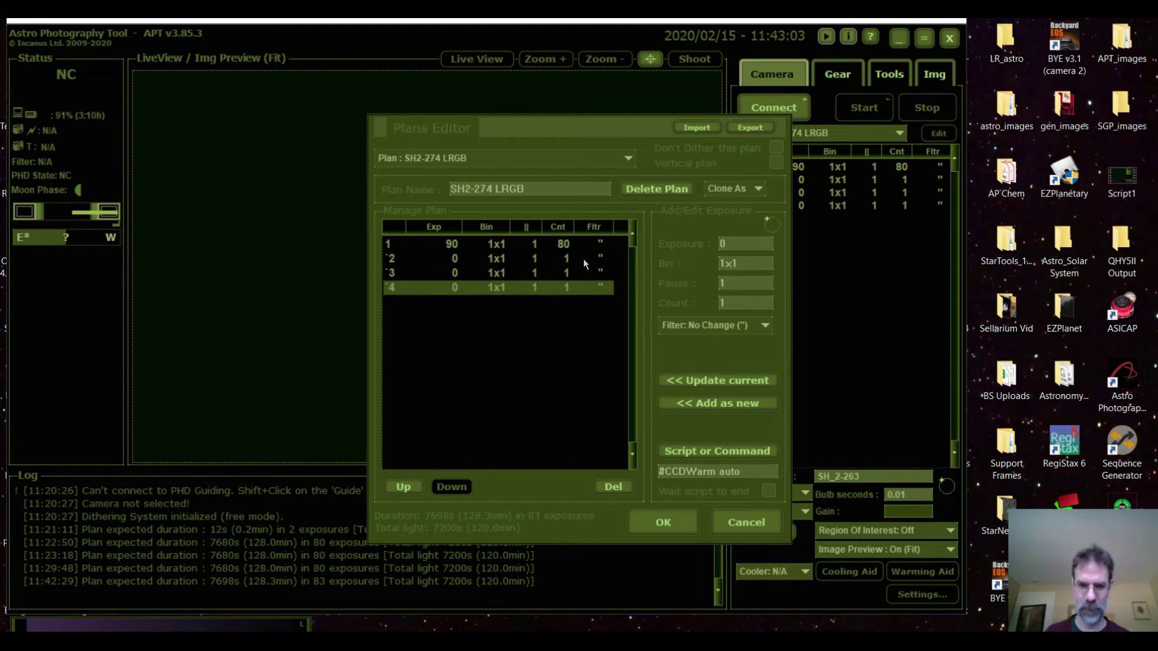
left_click(585, 260)
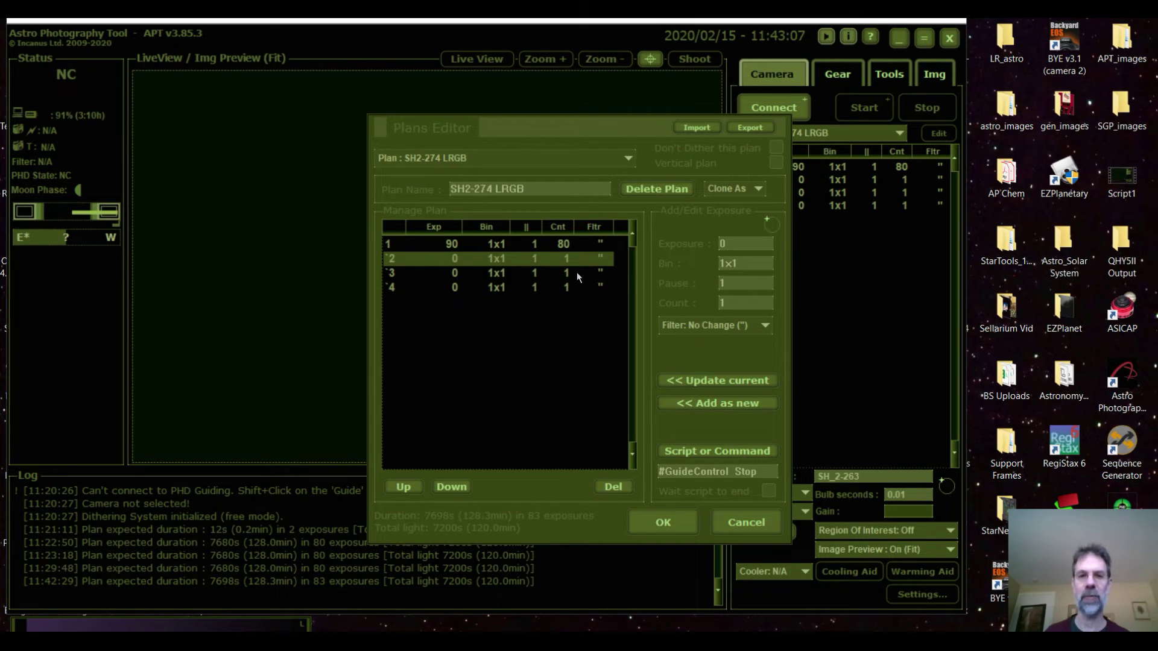
left_click(581, 274)
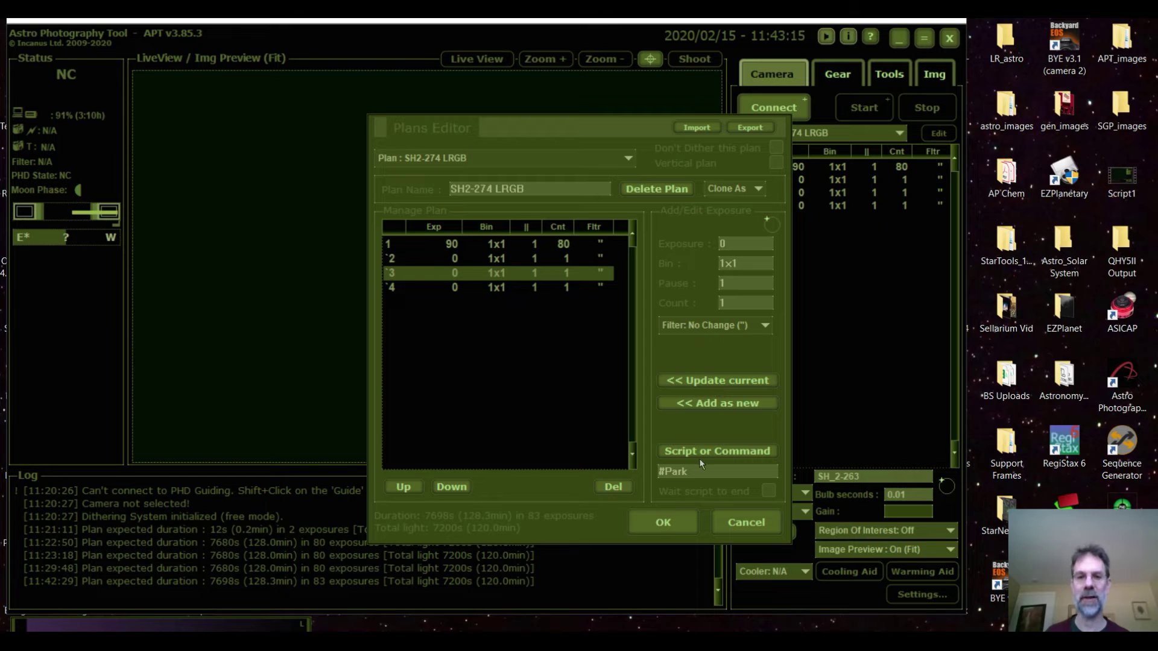
left_click(580, 258)
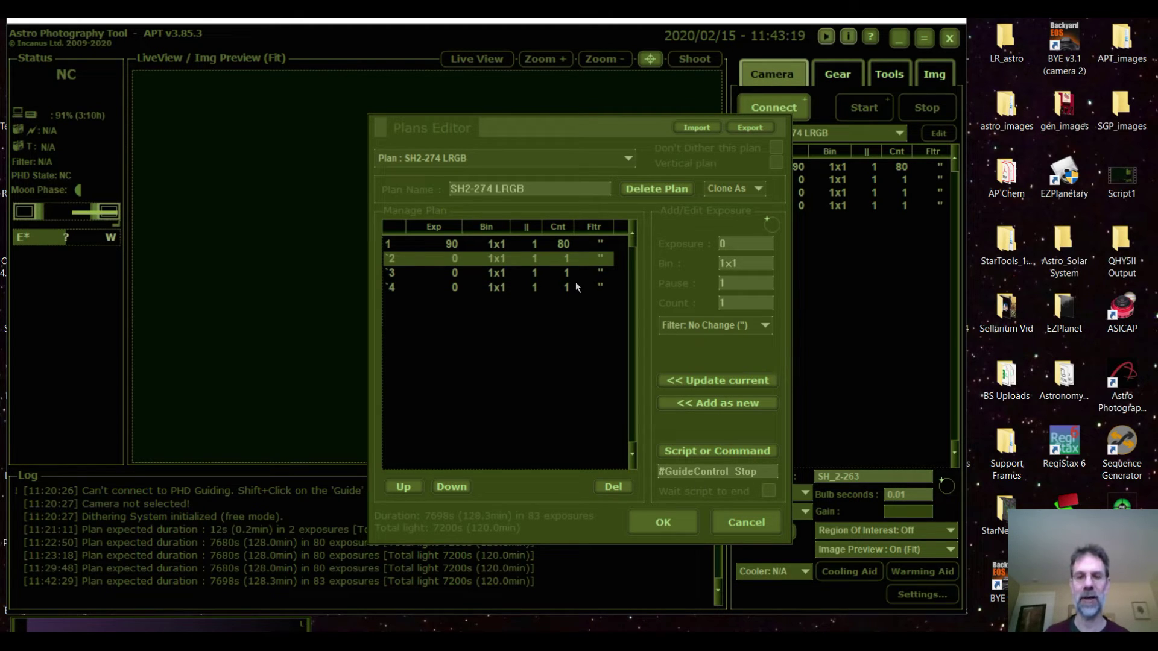
left_click(583, 286)
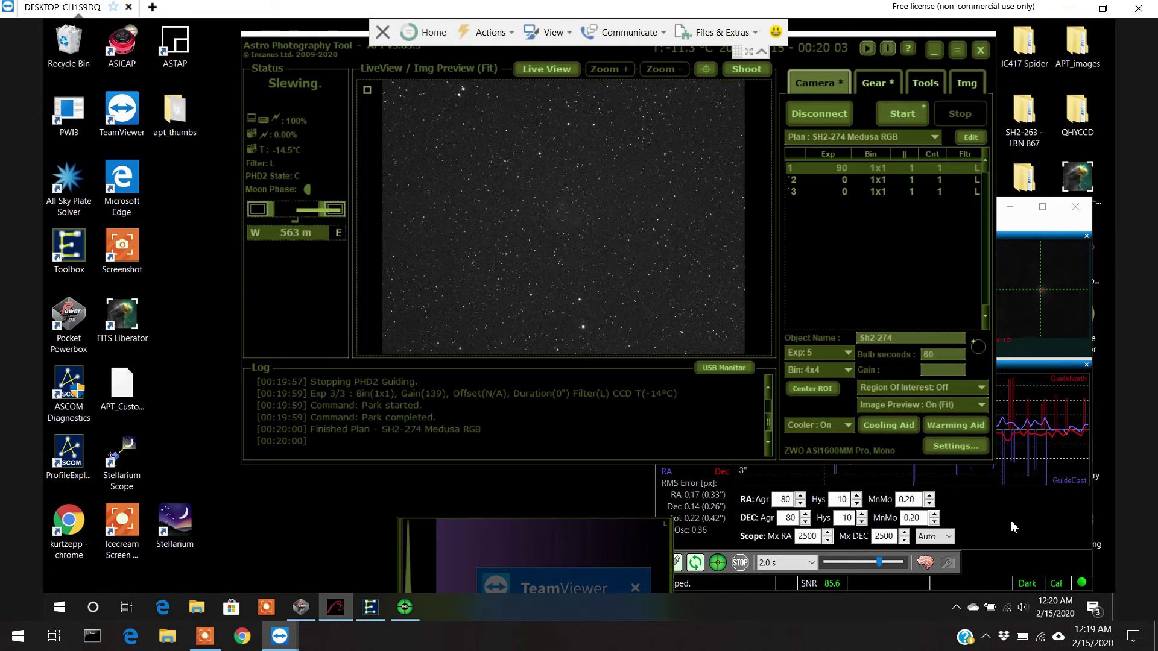
Start the camera's Live View from the button above the image preview.
left_click(547, 69)
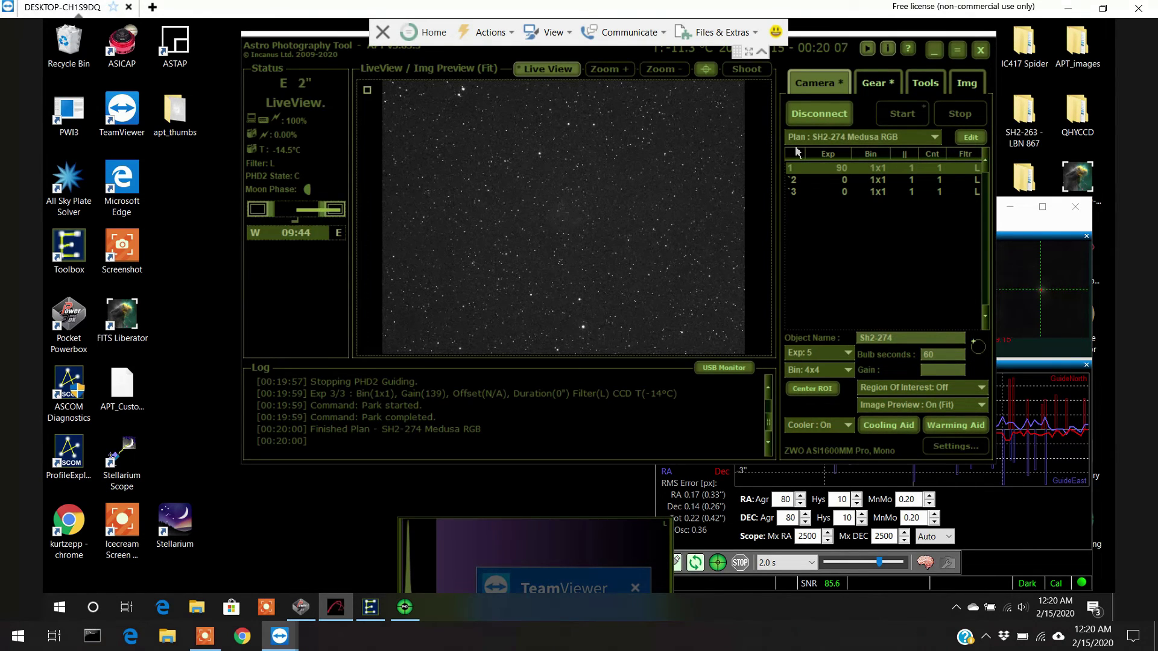